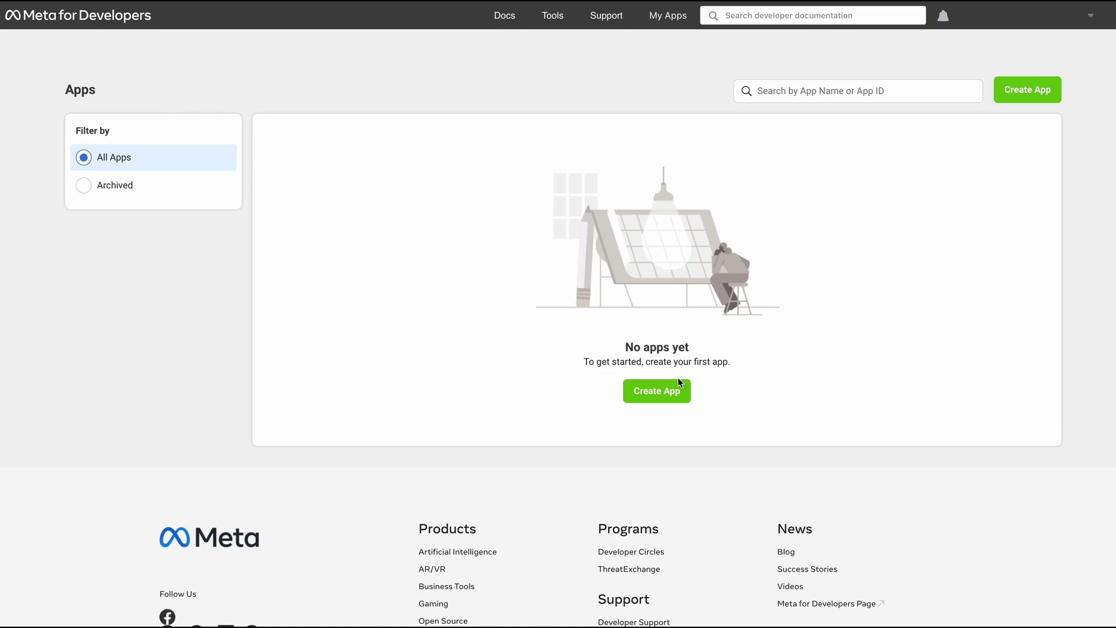
- Create a new app with the Set up Facebook Login use case and Website as platform
{"action": "left_click", "coordinate": [674, 398]}
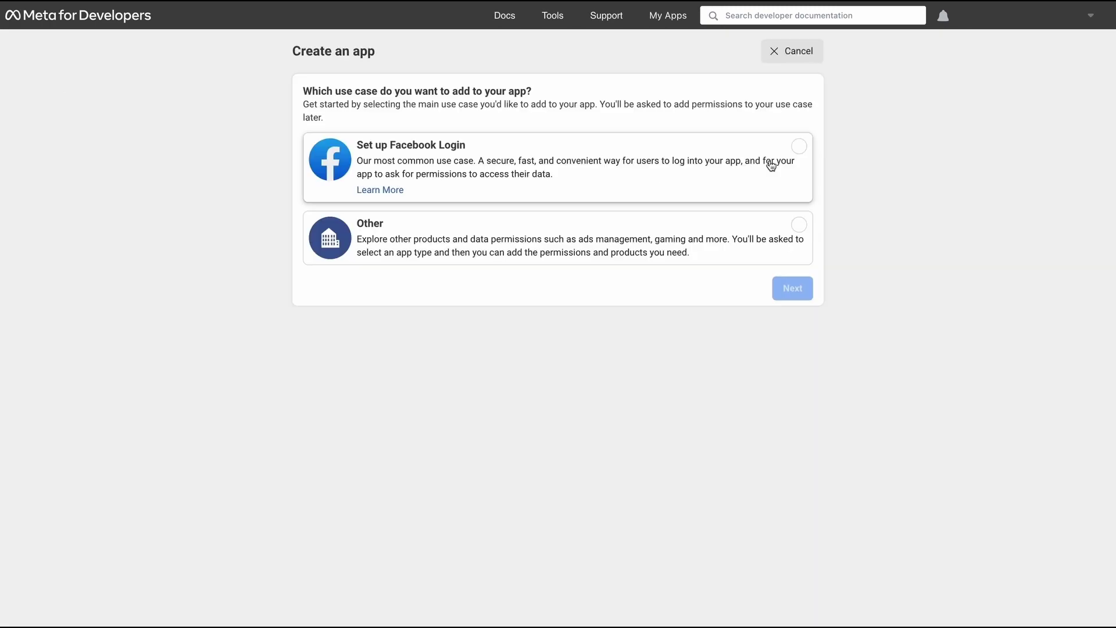
{"action": "left_click", "coordinate": [783, 160]}
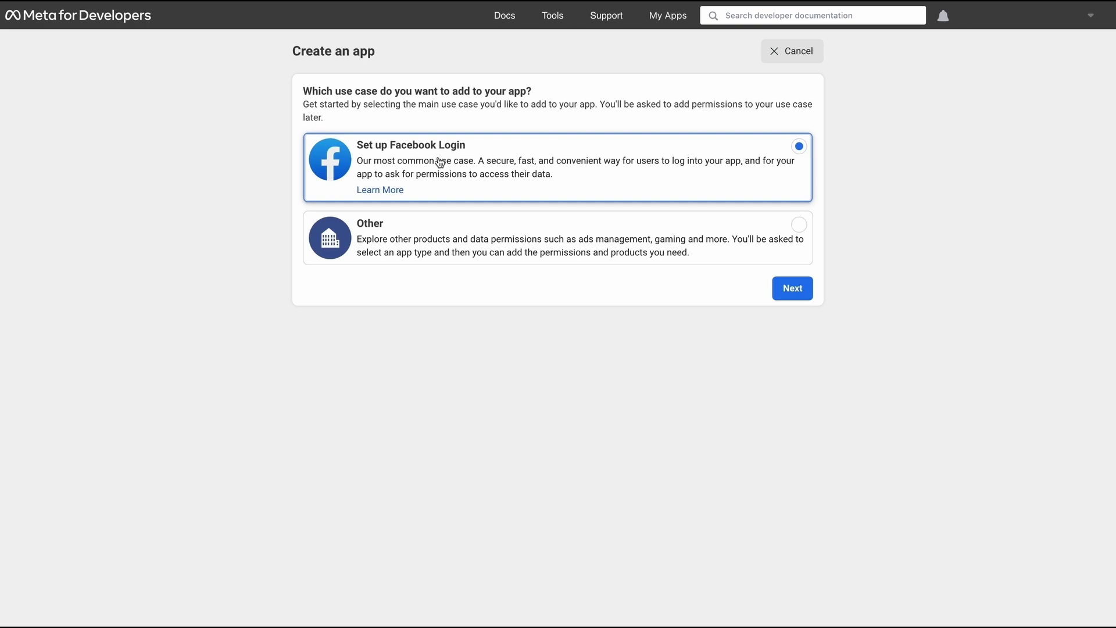
{"action": "key", "text": "Return"}
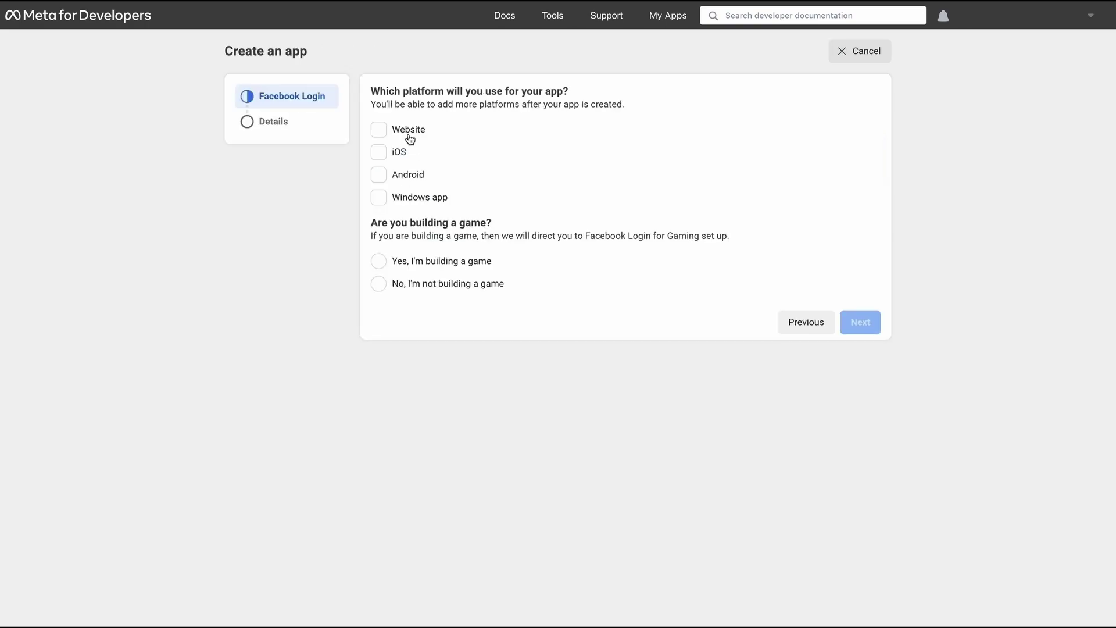
{"action": "left_click", "coordinate": [410, 140]}
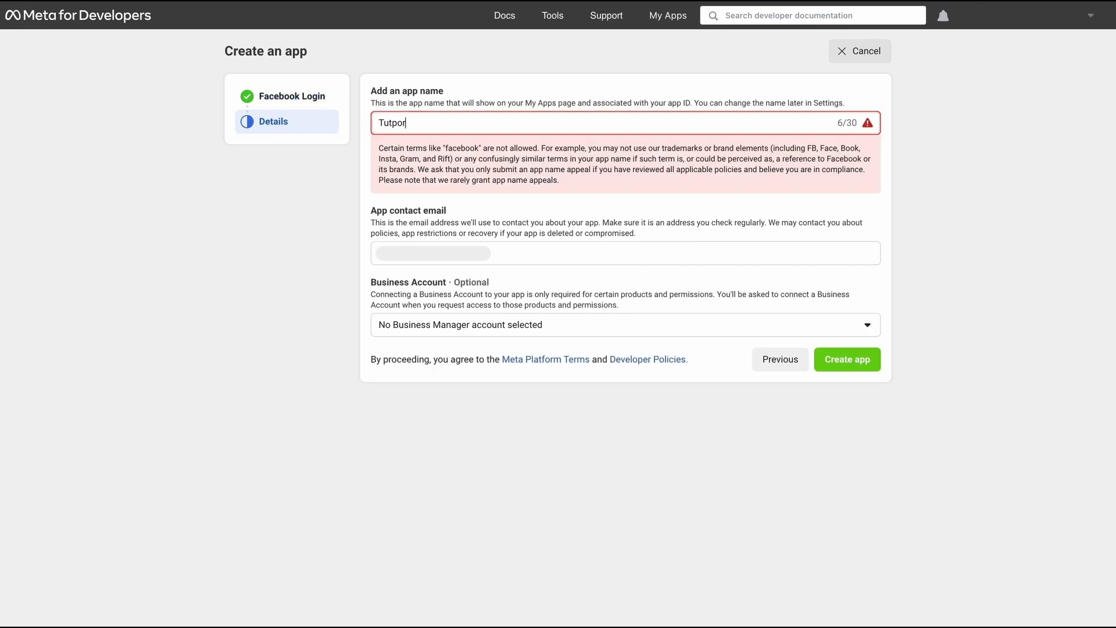
- Replace the misspelled app name with 'Tutor LMS' and create the app
{"action": "key", "text": "BackSpace"}
{"action": "key", "text": "BackSpace"}
{"action": "key", "text": "BackSpace"}
{"action": "key", "text": "BackSpace"}
{"action": "key", "text": "BackSpace"}
{"action": "key", "text": "BackSpace"}
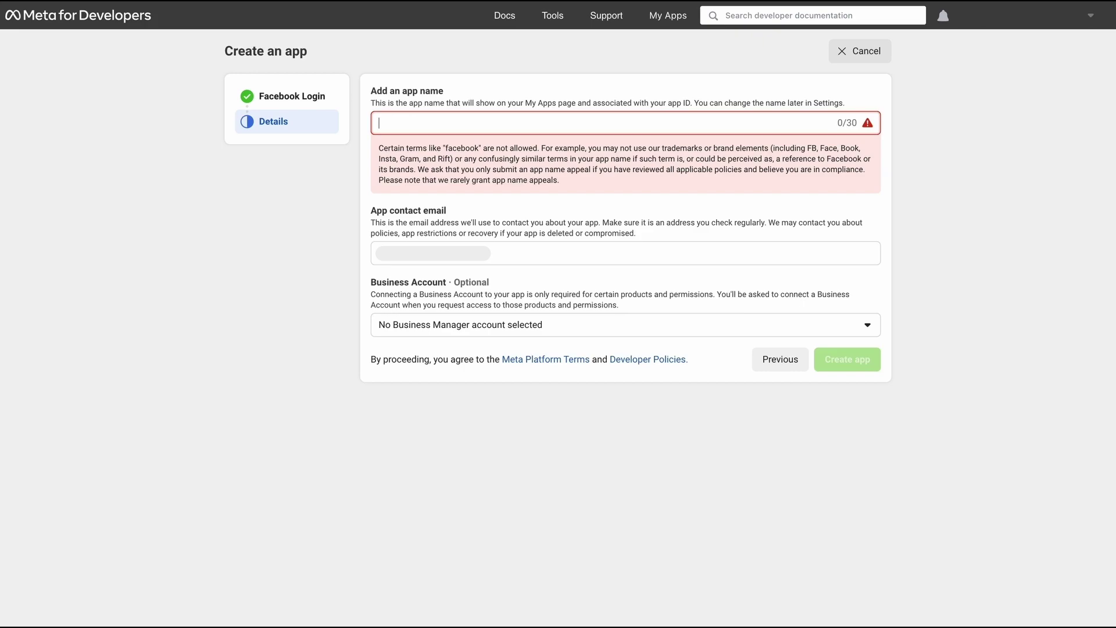
{"action": "type", "text": "Tuto"}
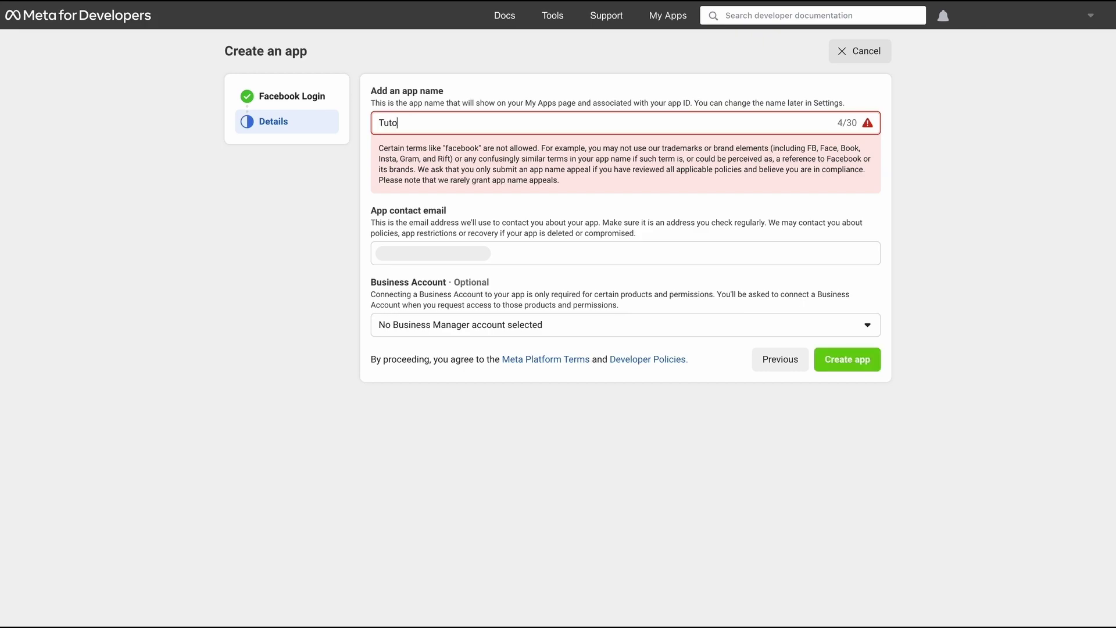
{"action": "type", "text": "r LMS"}
{"action": "left_click", "coordinate": [862, 358]}
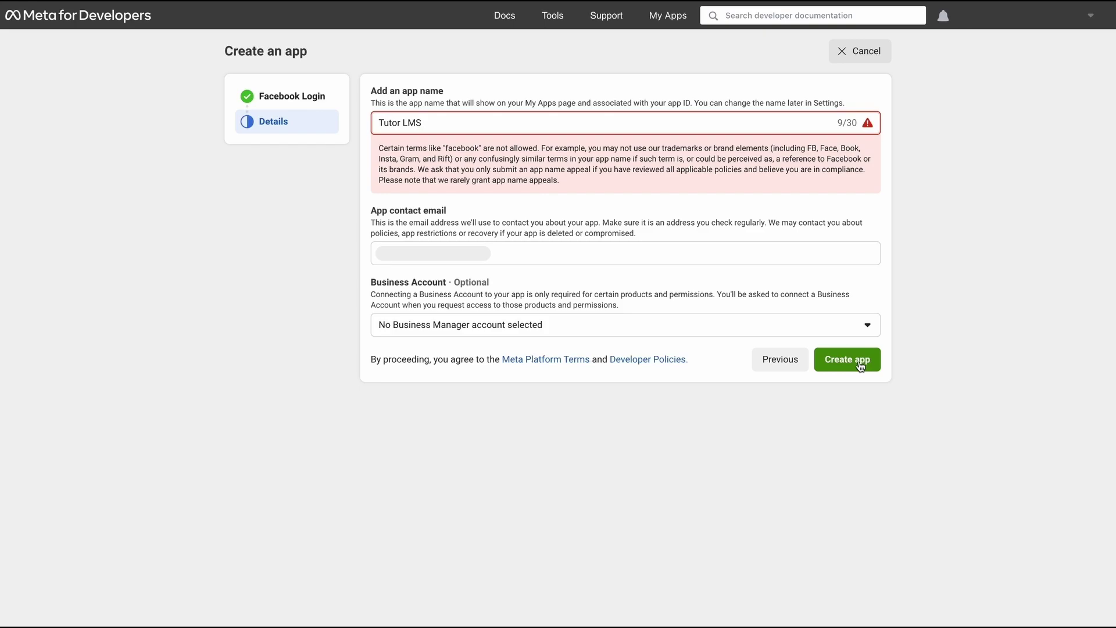
{"action": "left_click", "coordinate": [860, 361]}
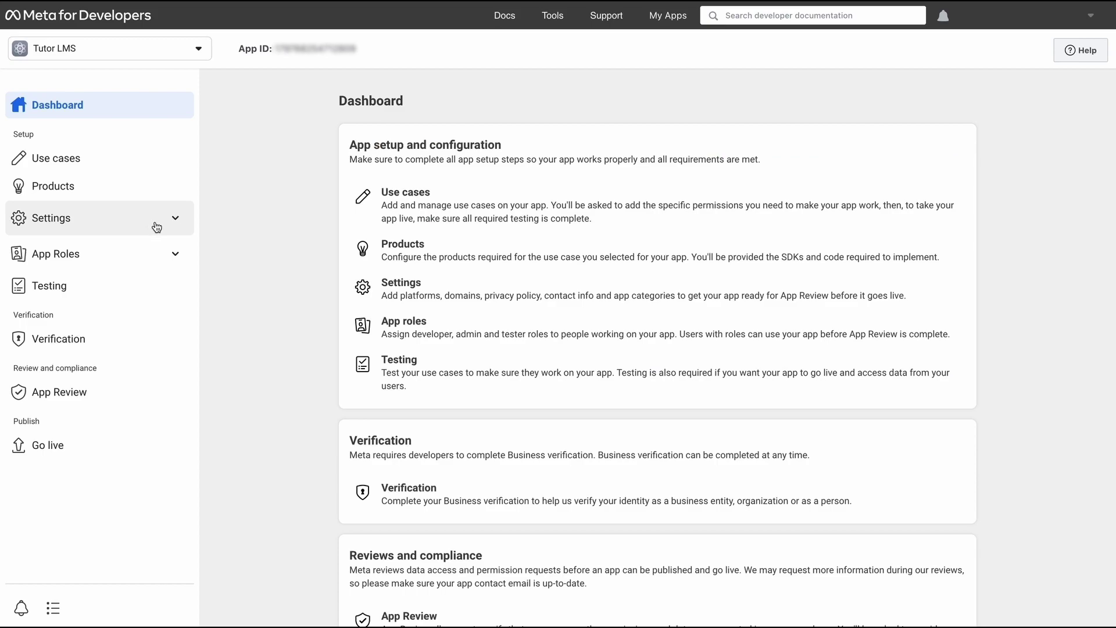
- Open Settings > Basic for the Tutor LMS app to get its App ID
{"action": "left_click", "coordinate": [157, 224]}
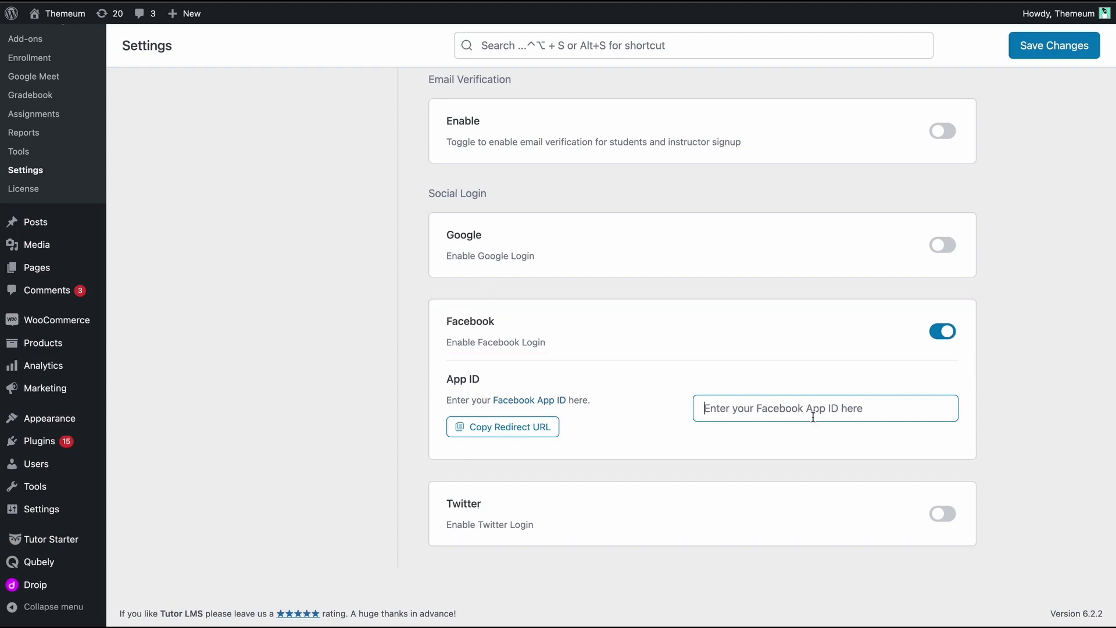
- Paste the App ID into Tutor LMS's Facebook login settings, copy the redirect URL, and save
{"action": "key", "text": "super+v"}
{"action": "left_click", "coordinate": [523, 334]}
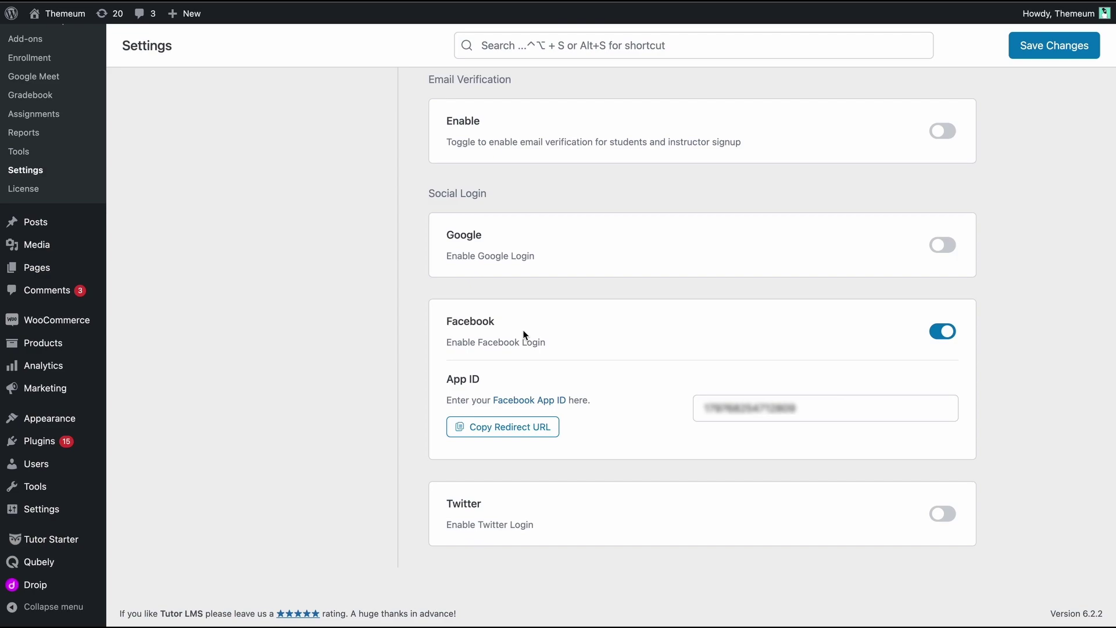
{"action": "left_click", "coordinate": [538, 433]}
{"action": "left_click", "coordinate": [1033, 45]}
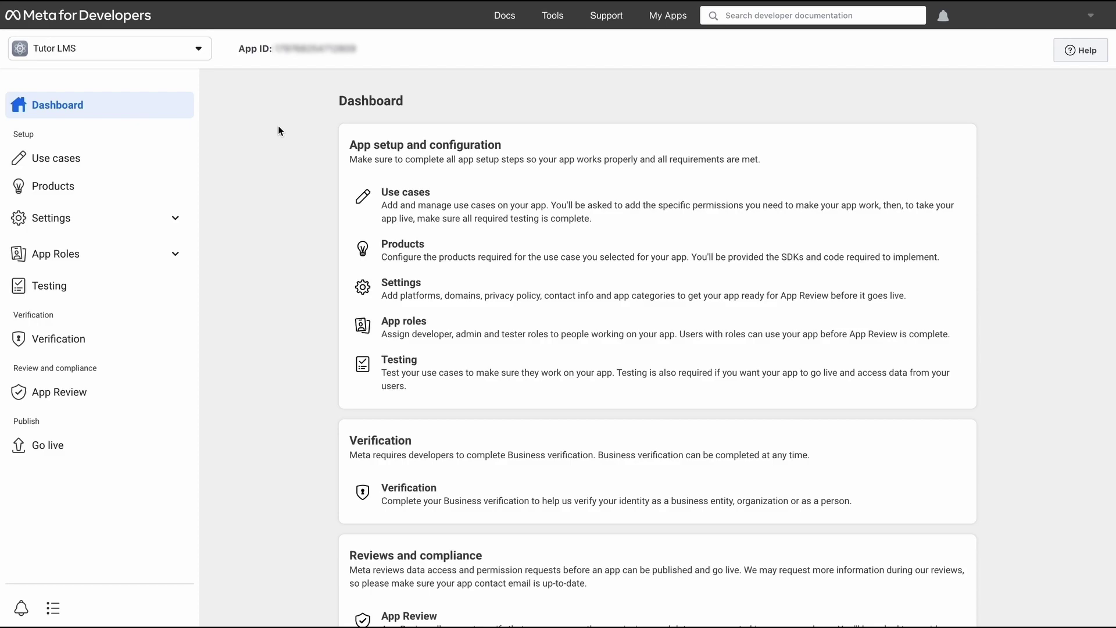
- From Products, open Configure > Settings on the Facebook Login product
{"action": "left_click", "coordinate": [131, 187]}
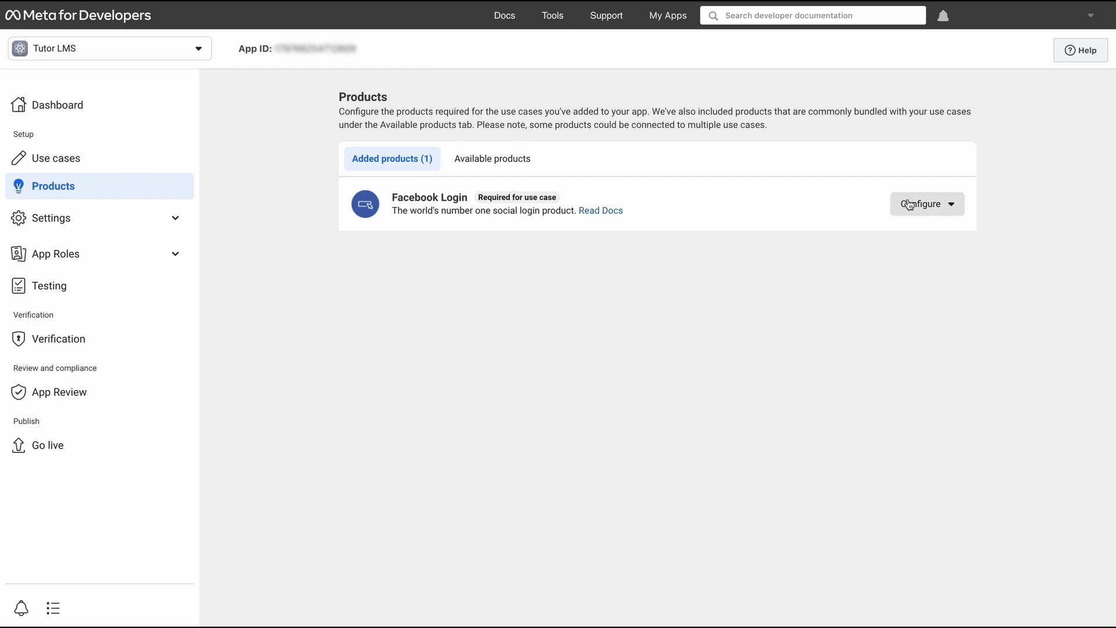
{"action": "left_click", "coordinate": [520, 197]}
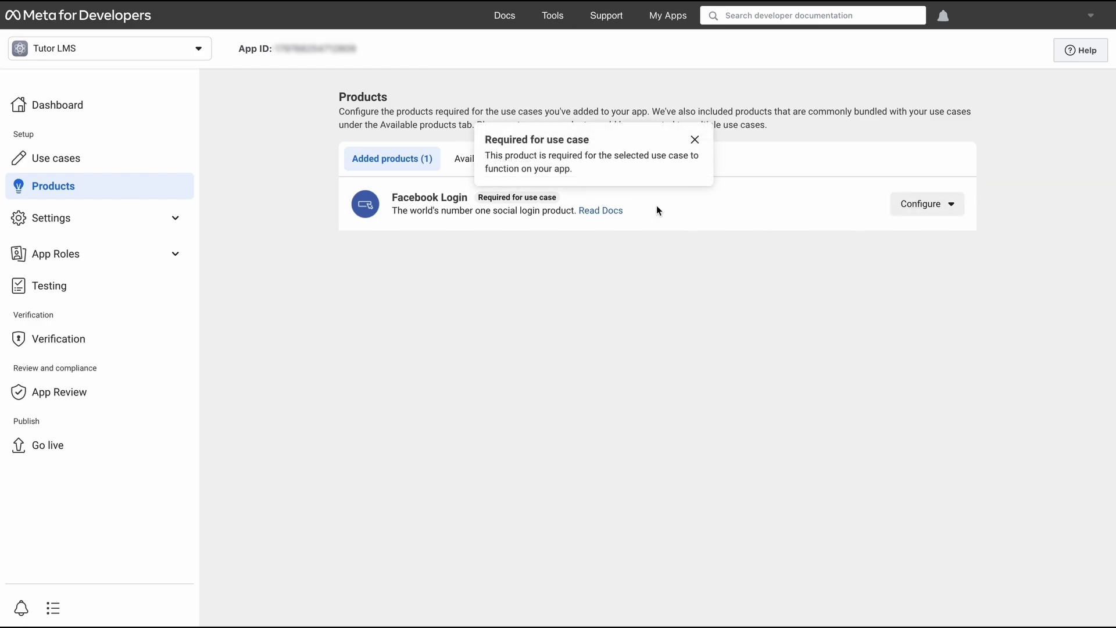
{"action": "left_click", "coordinate": [935, 213]}
{"action": "left_click", "coordinate": [930, 241]}
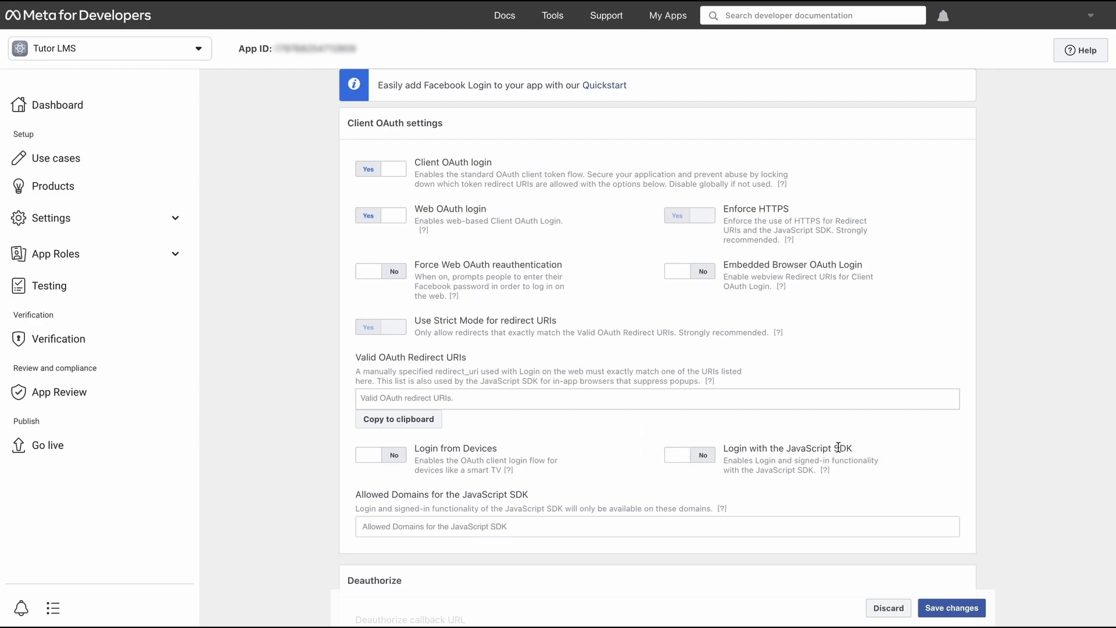
{"action": "left_click", "coordinate": [702, 455]}
{"action": "left_click", "coordinate": [531, 523]}
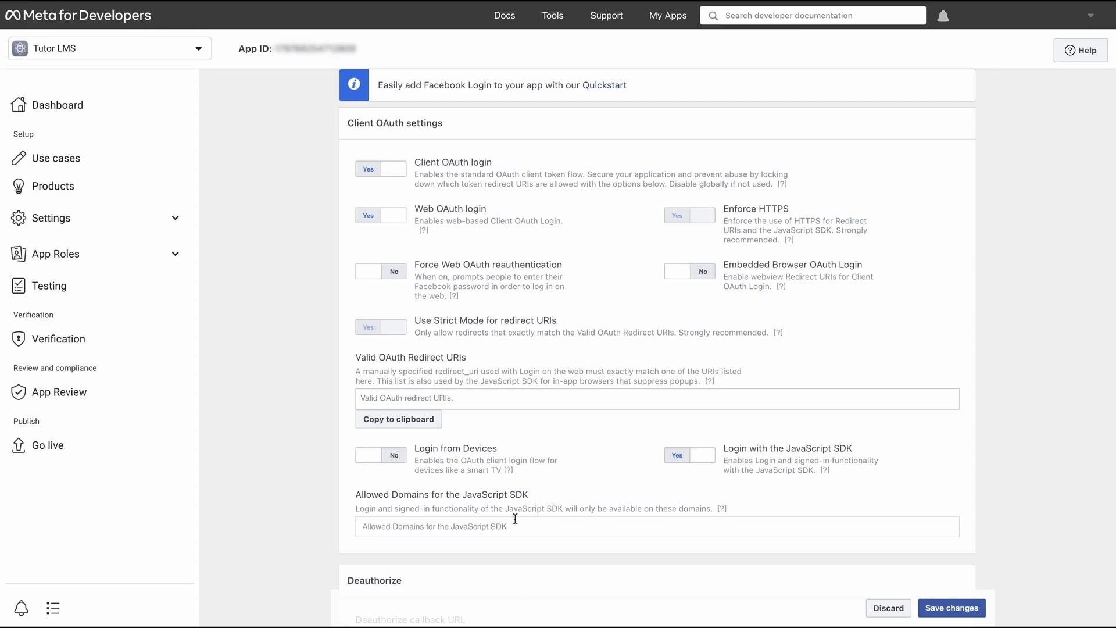
{"action": "key", "text": "ctrl+v"}
{"action": "key", "text": "Return"}
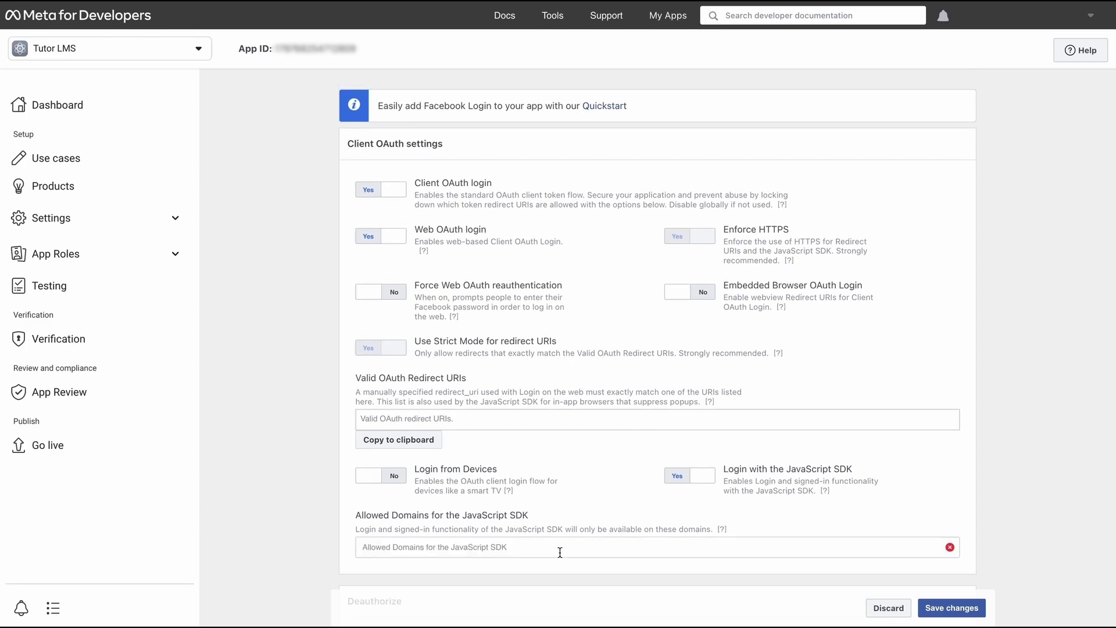
{"action": "key", "text": "ctrl+v"}
{"action": "key", "text": "Return"}
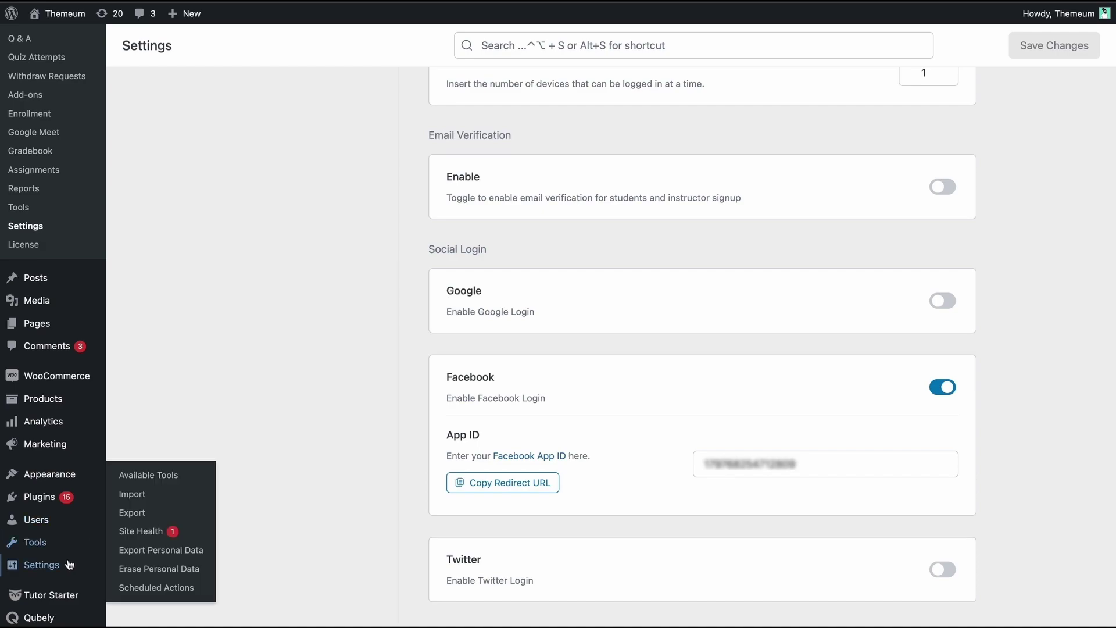
- Open Settings > General in the WordPress admin
{"action": "mouse_move", "coordinate": [41, 564]}
{"action": "left_click", "coordinate": [140, 477]}
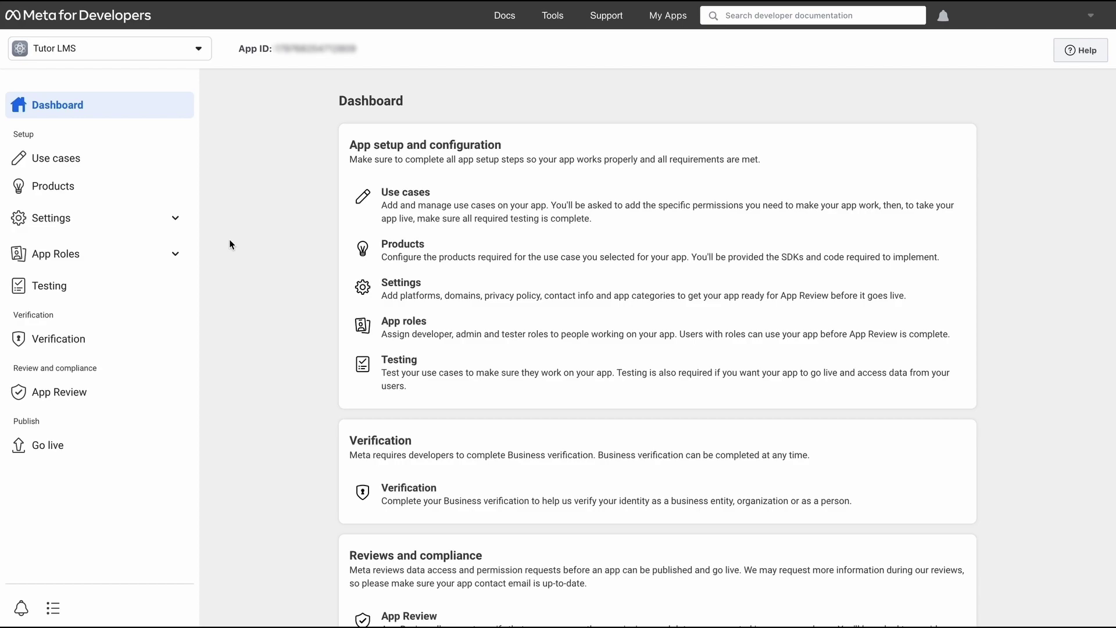
- Open the Tutor LMS app's Verification page from the left sidebar
{"action": "left_click", "coordinate": [99, 353]}
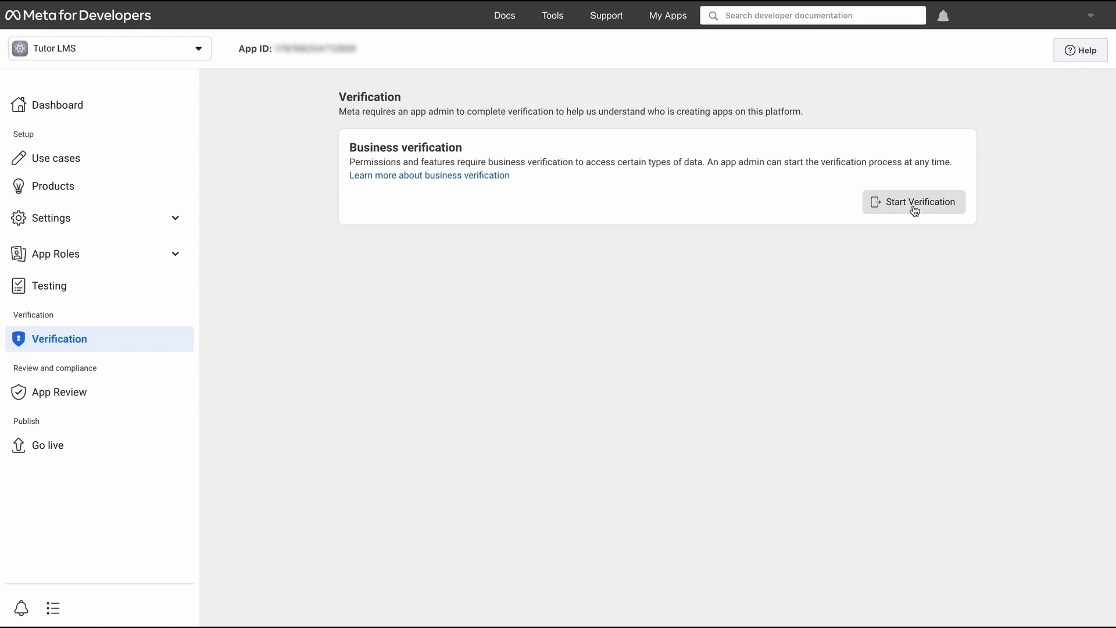
- Go back to the Tutor LMS app Dashboard
{"action": "left_click", "coordinate": [914, 207]}
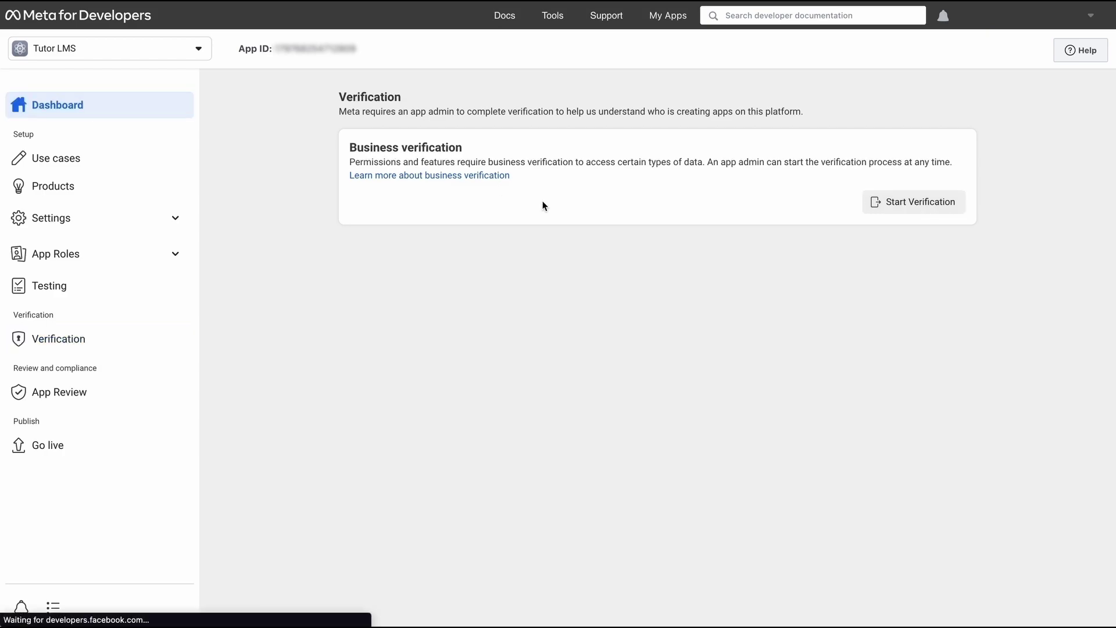